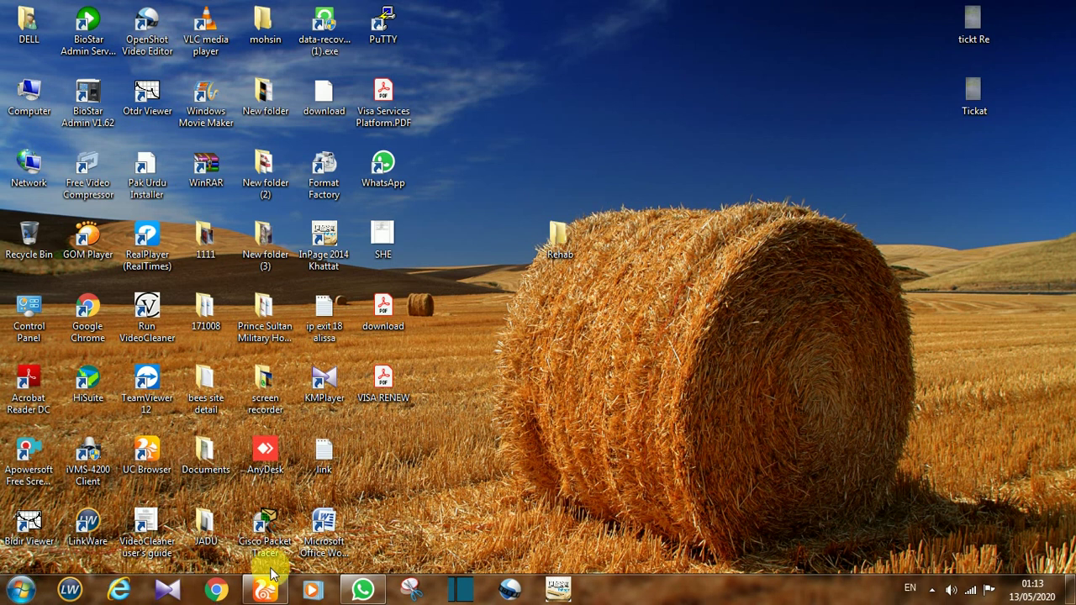
Load moi.gov.sa in UC Browser and switch the Ministry of Interior site to English.
click(270, 594)
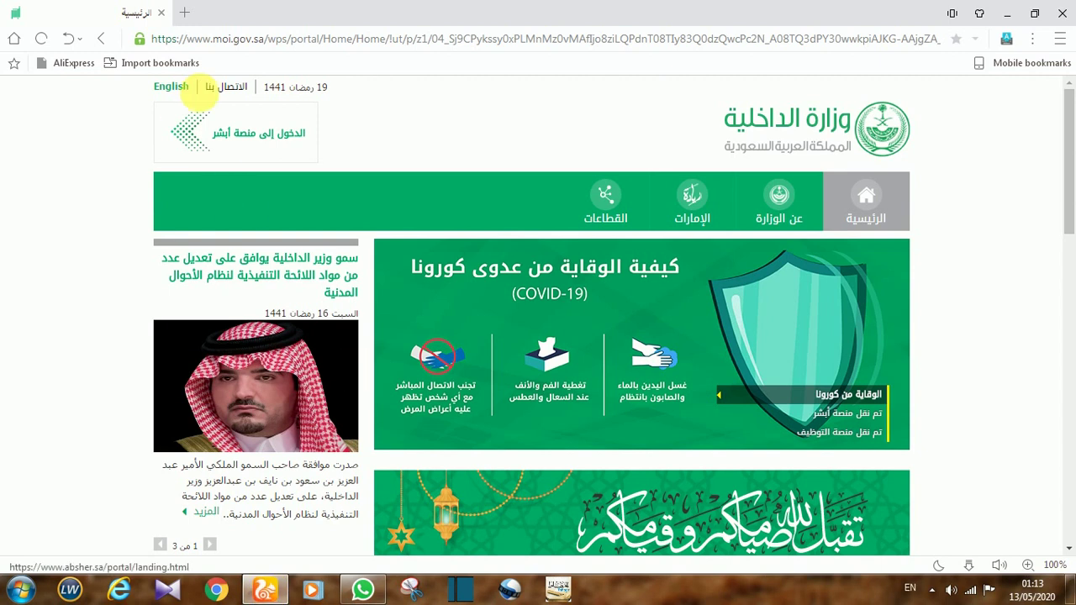
click(271, 40)
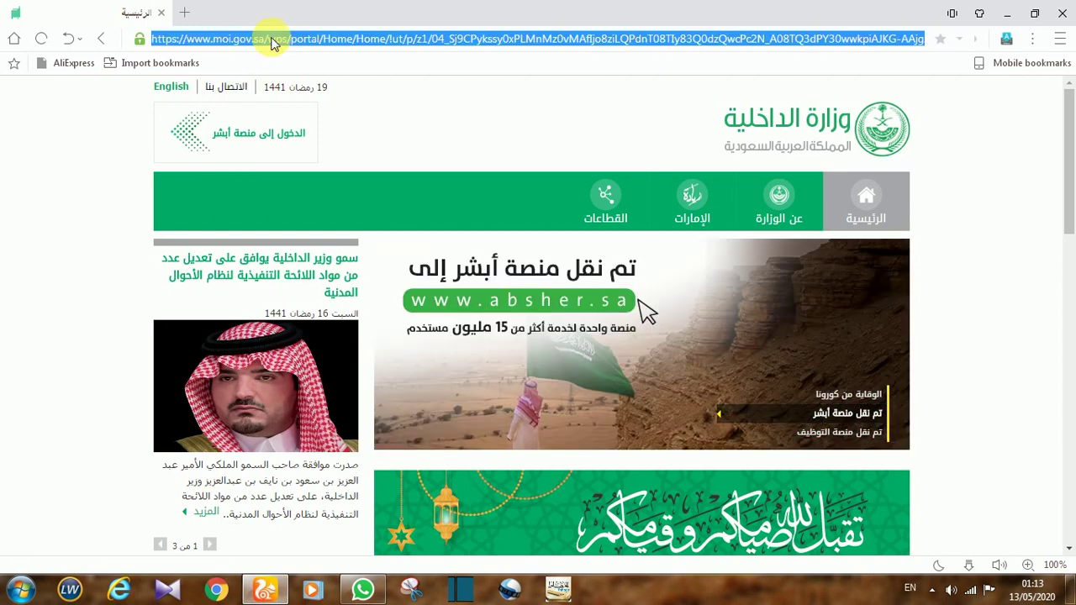
text(moi.gov.sa)
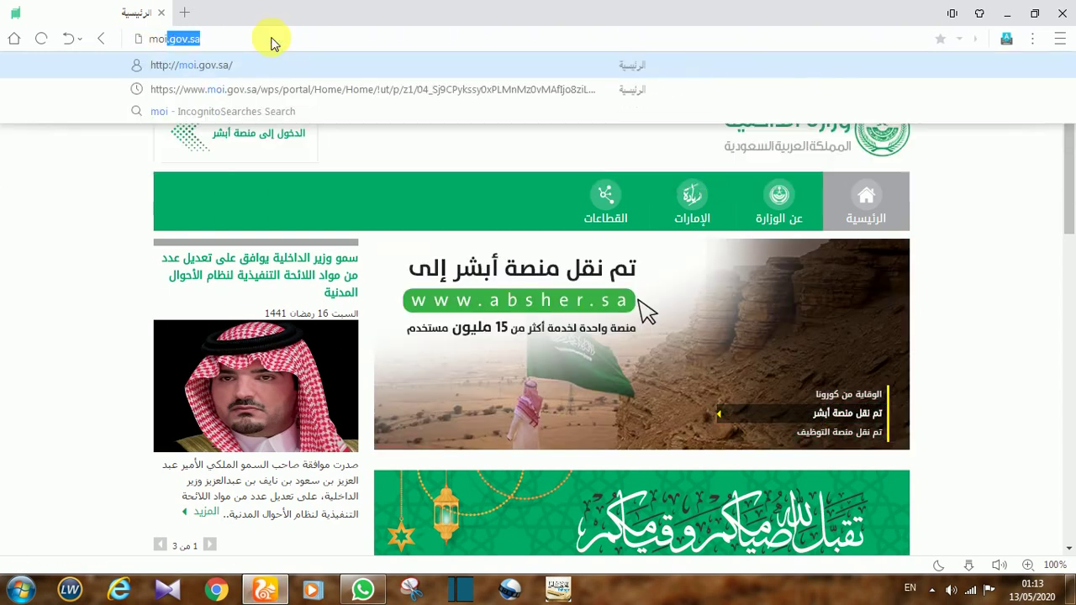
key(Return)
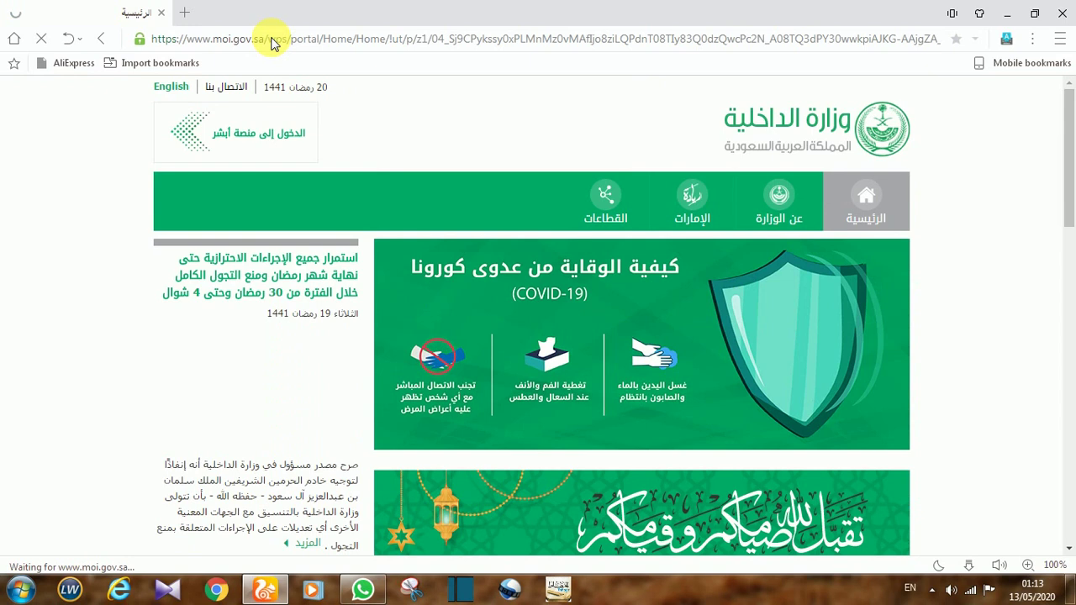
click(172, 88)
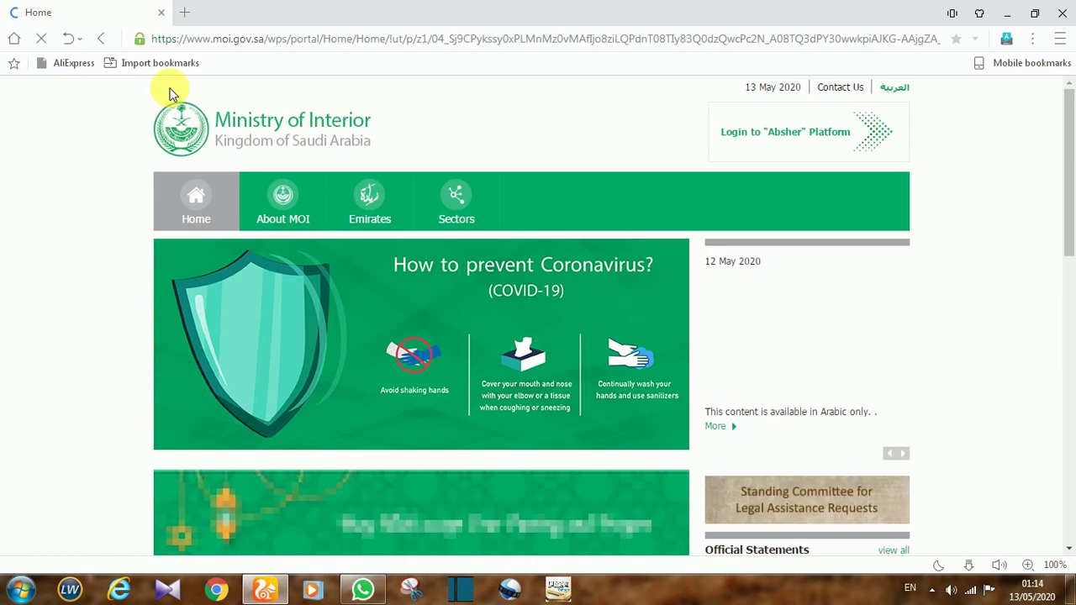
Go from the ministry site to the Absher Individuals portal and switch it to English.
click(755, 138)
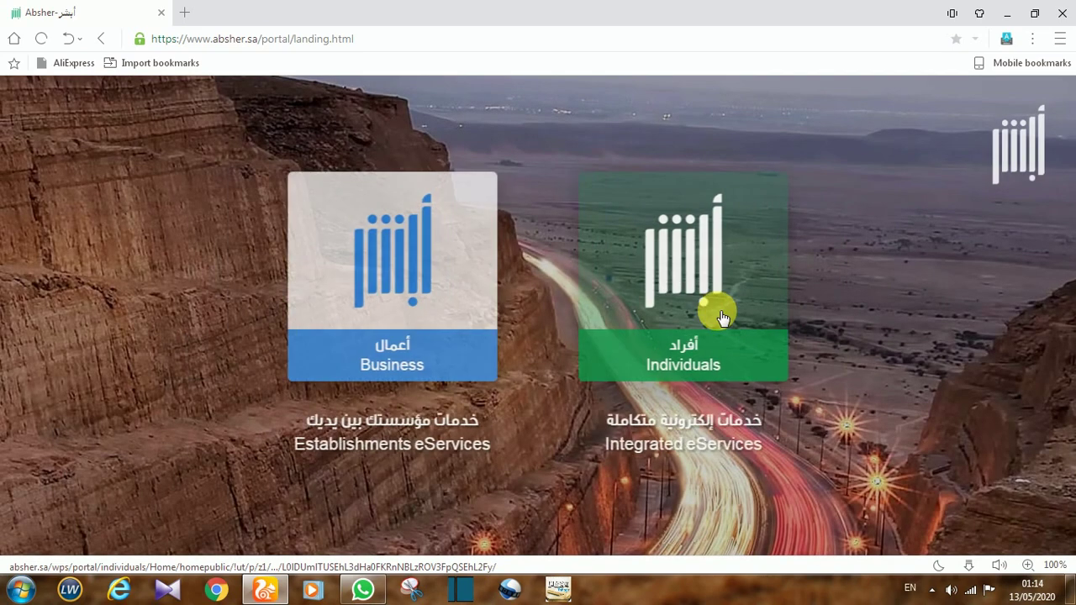
click(664, 370)
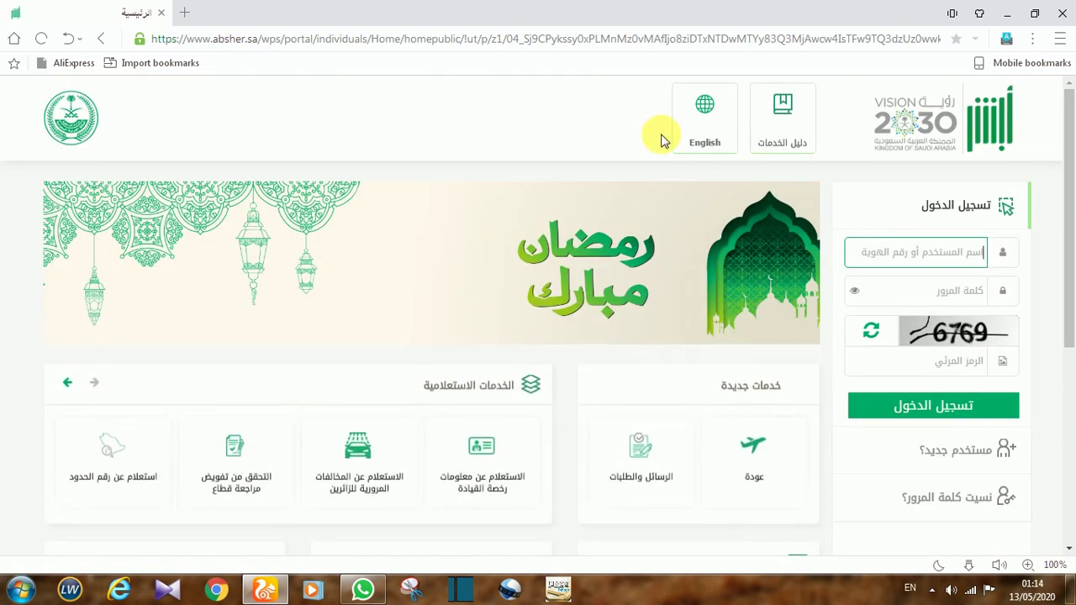
click(704, 118)
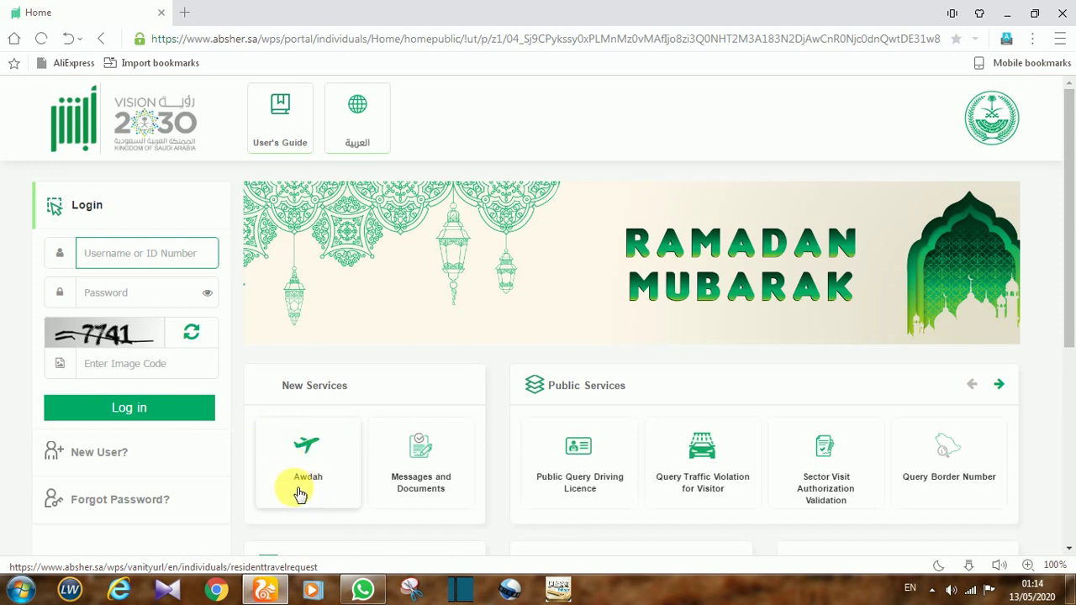
Open the Awdah service under New Services and begin a New Travel Request.
click(306, 445)
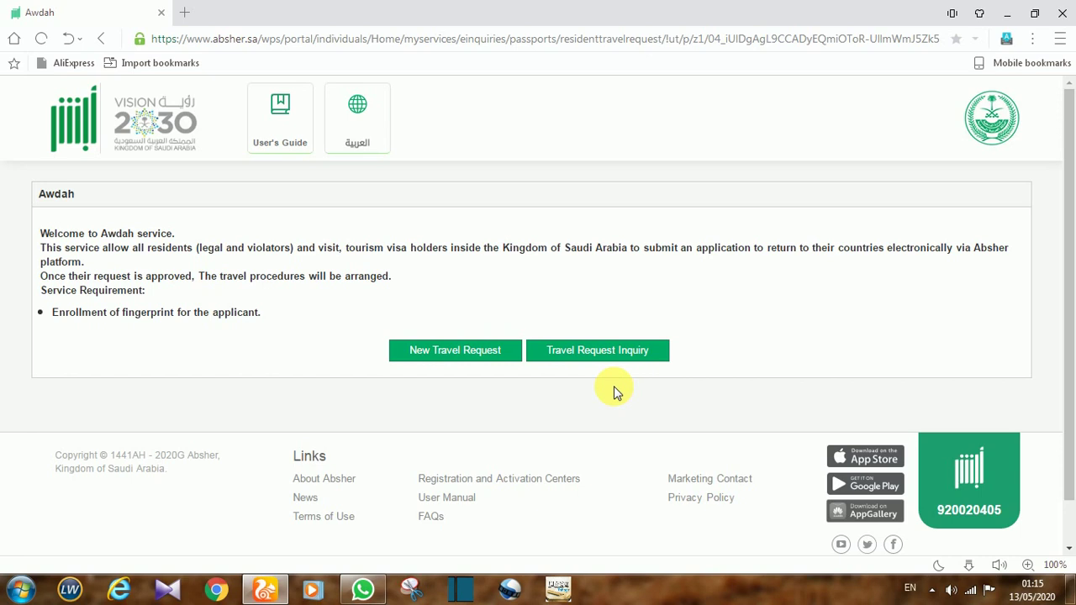
click(473, 354)
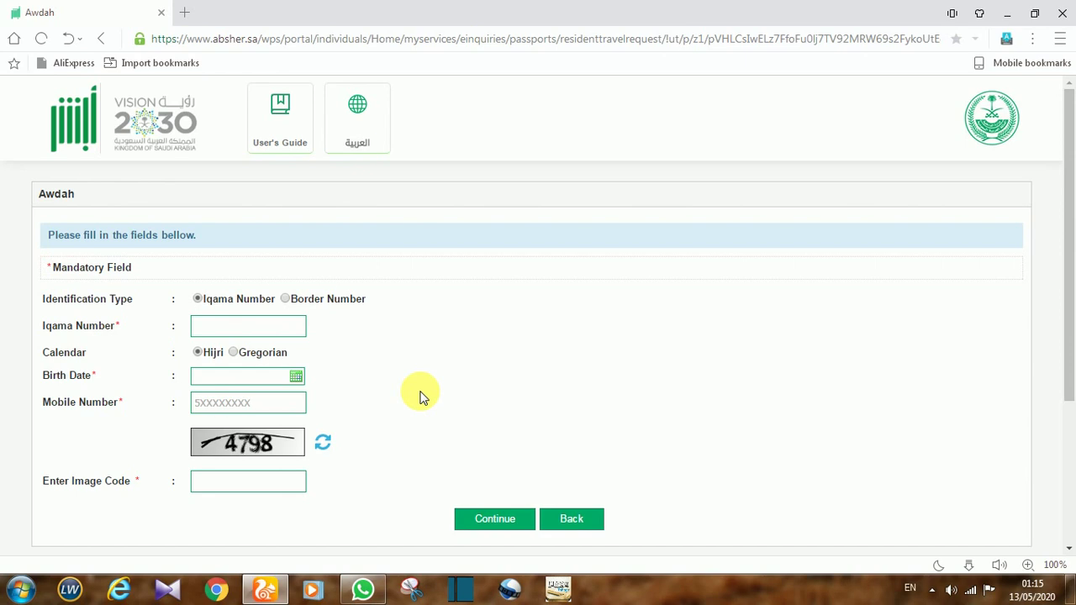
Choose Border Number as the identification type and enter the applicant's border number.
click(286, 301)
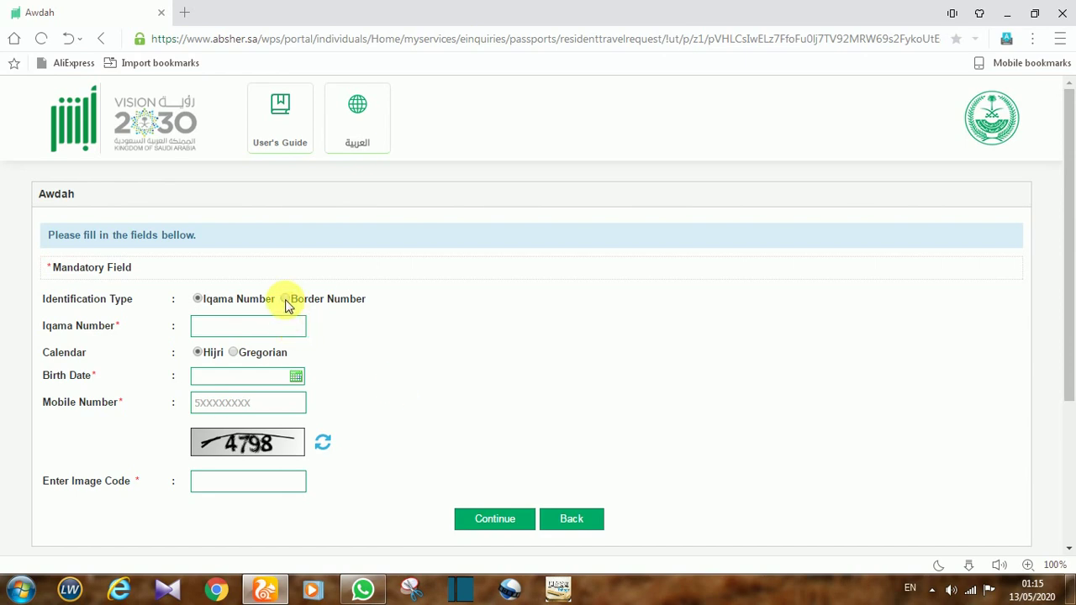
click(250, 327)
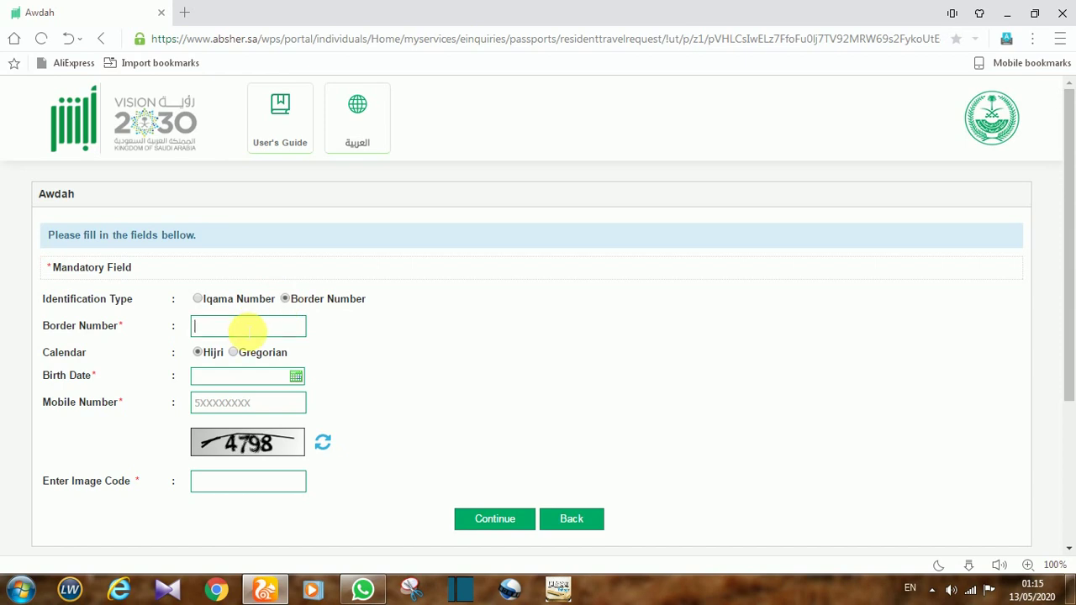
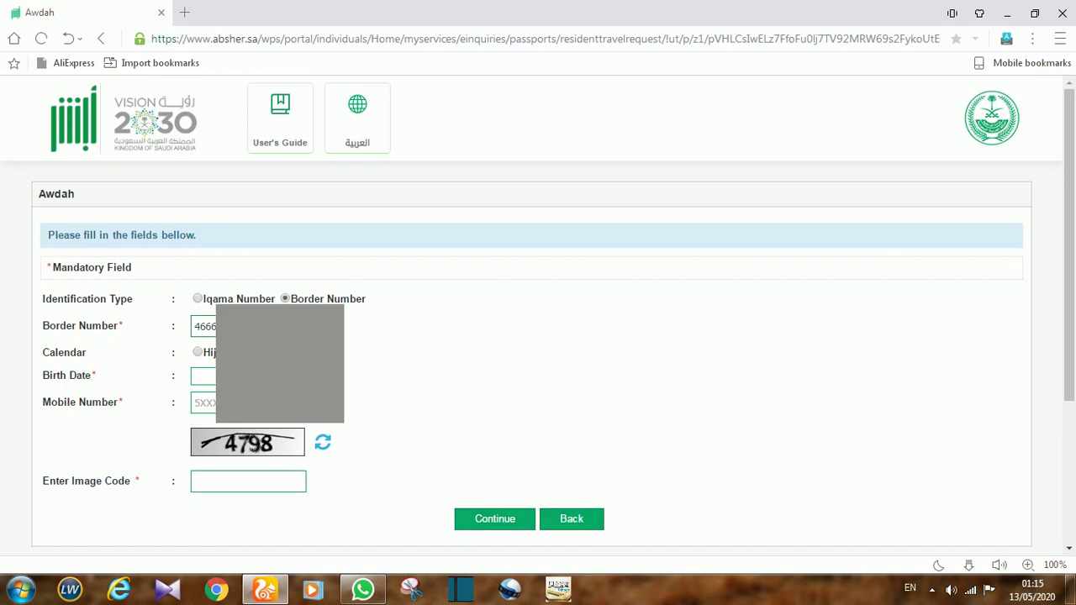
click(202, 375)
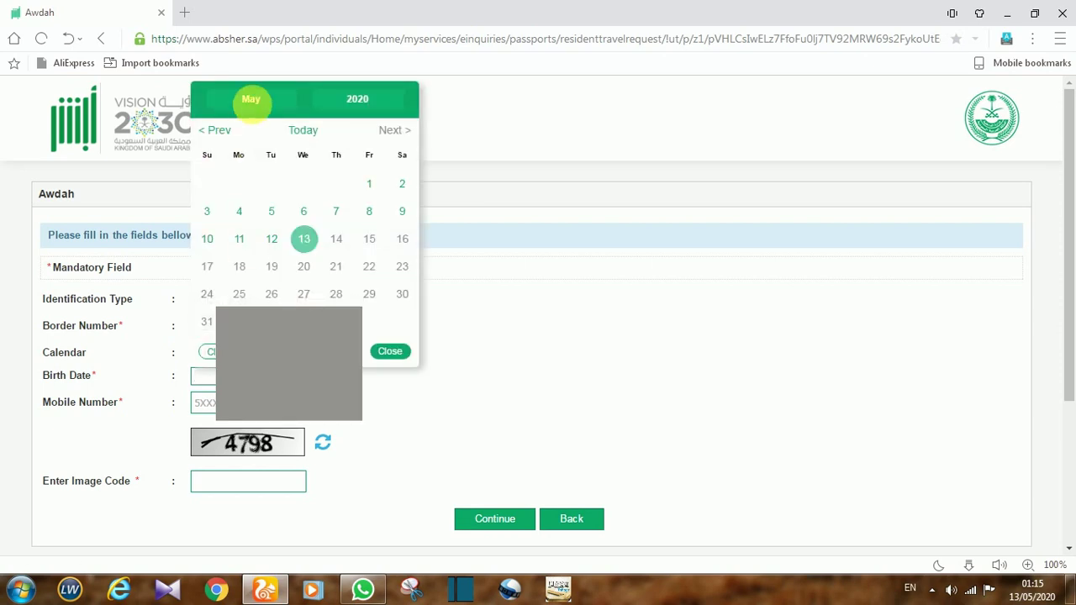
click(251, 99)
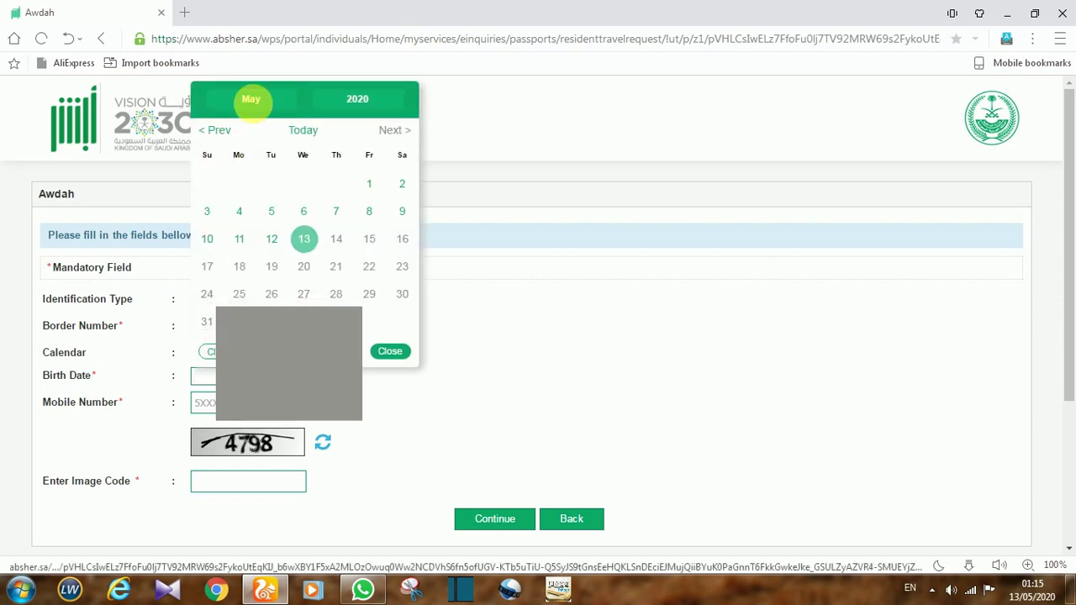
click(363, 103)
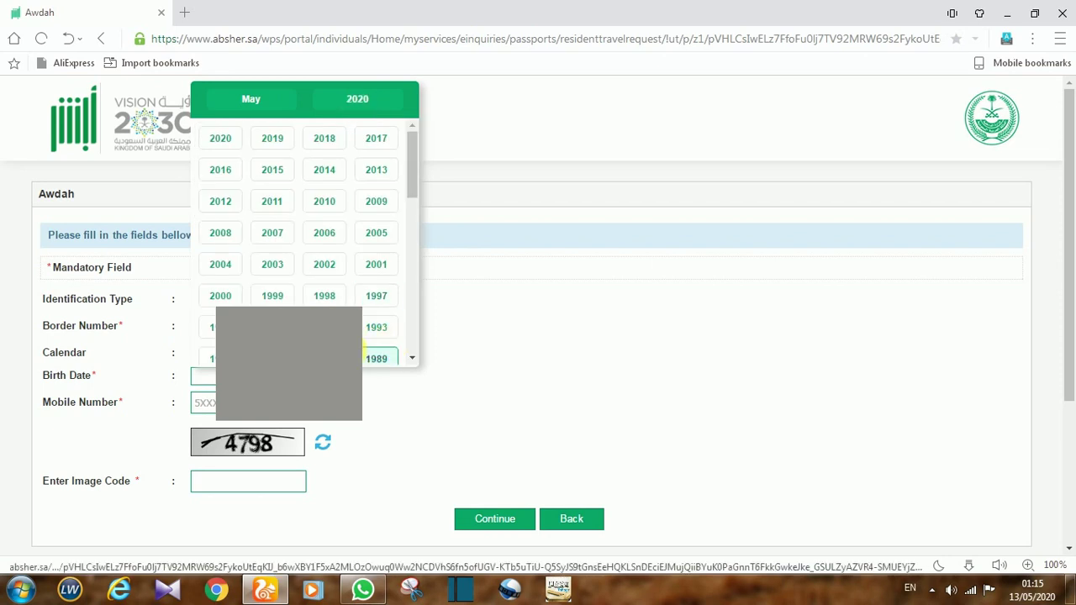
click(324, 359)
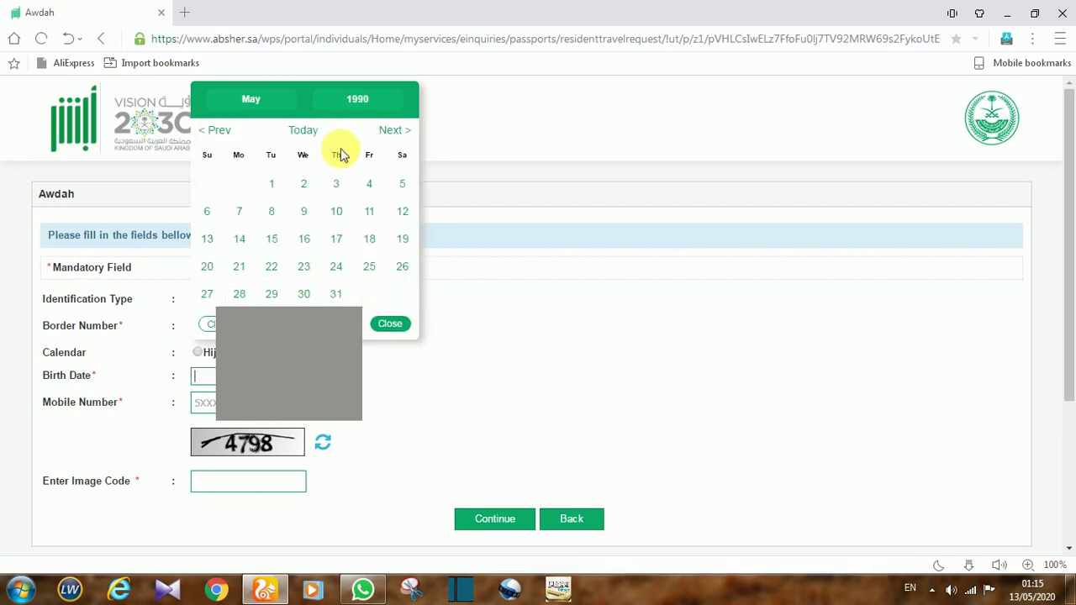
click(275, 100)
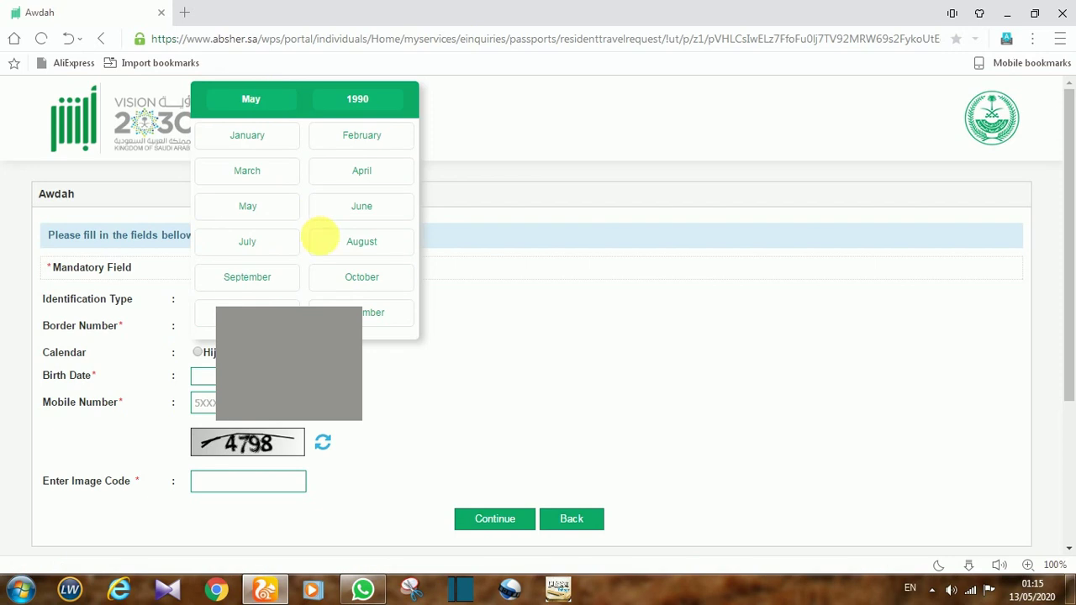
click(356, 284)
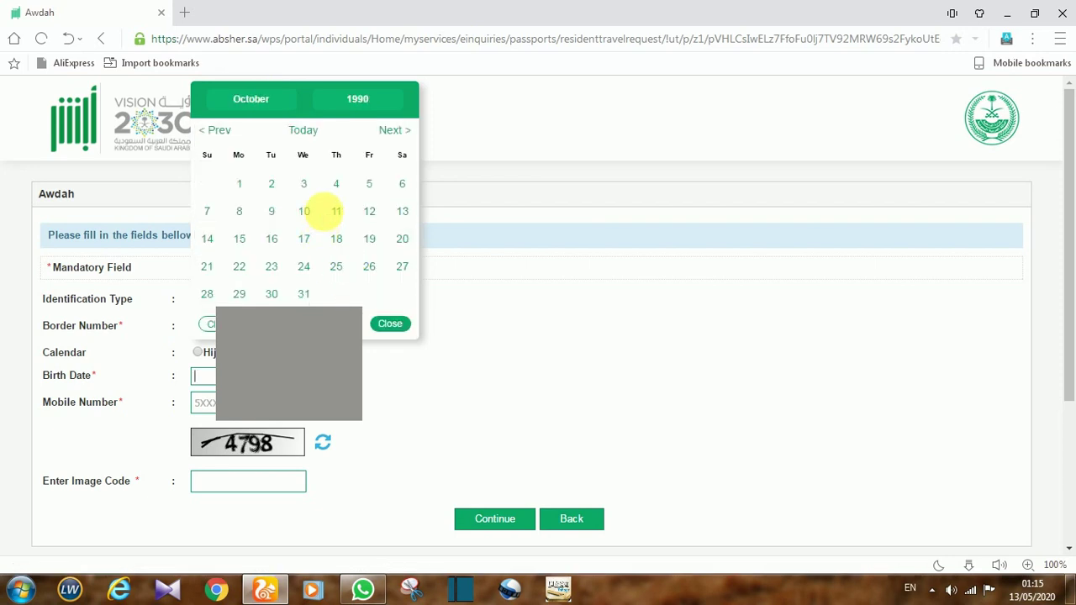
click(337, 184)
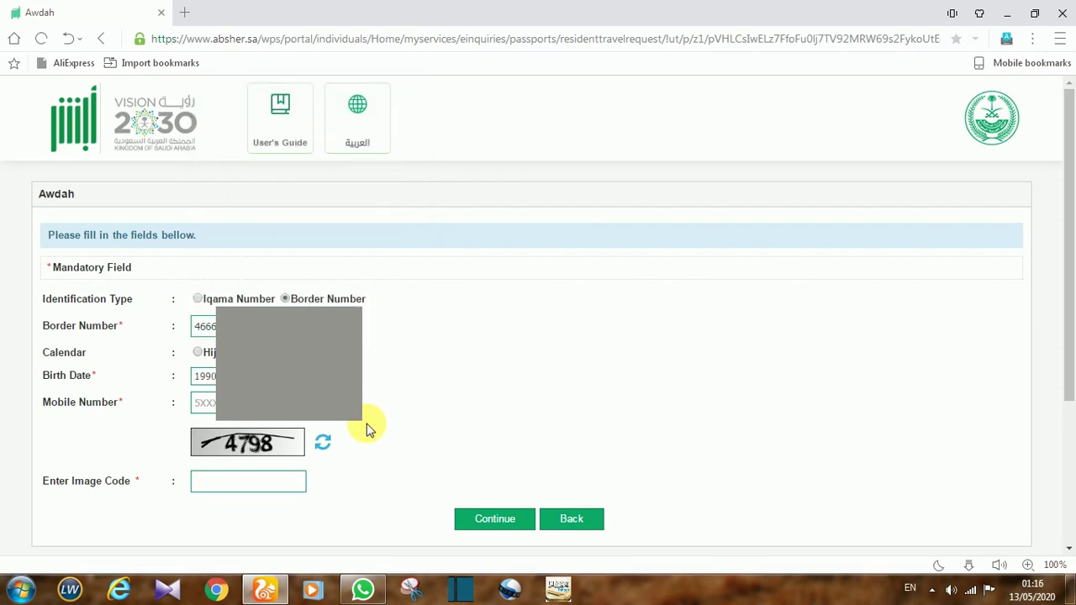
click(230, 488)
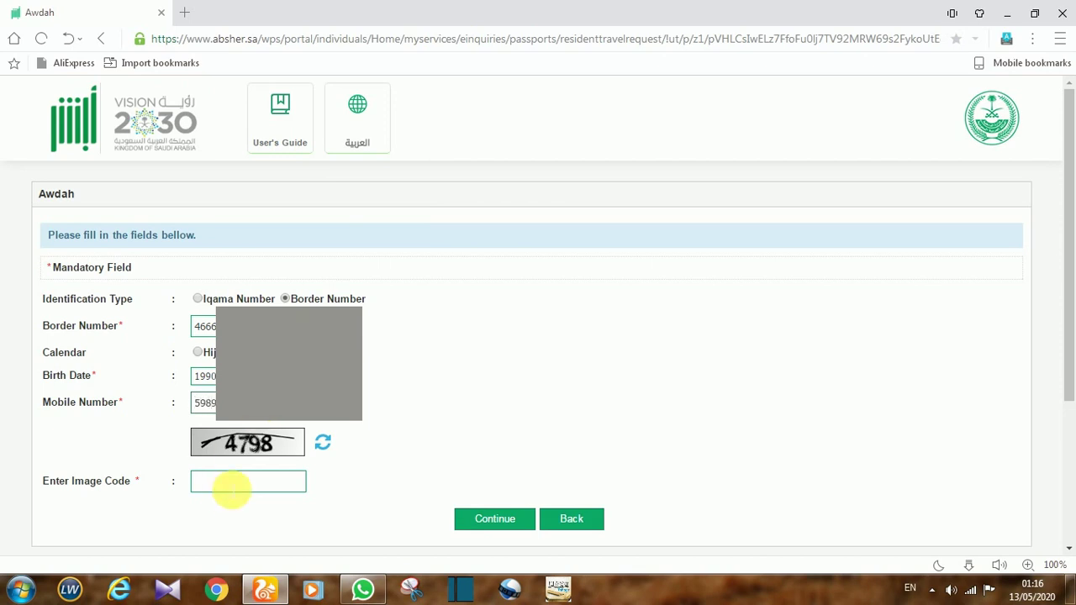
Enter the displayed image code and submit the completed Awdah travel request form.
text(4798)
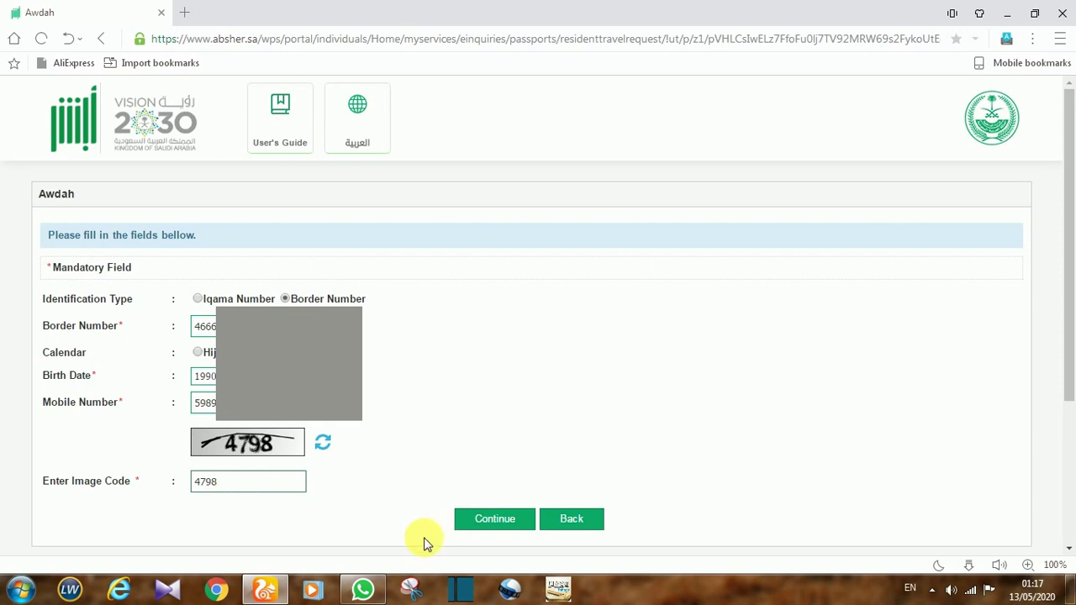
click(490, 523)
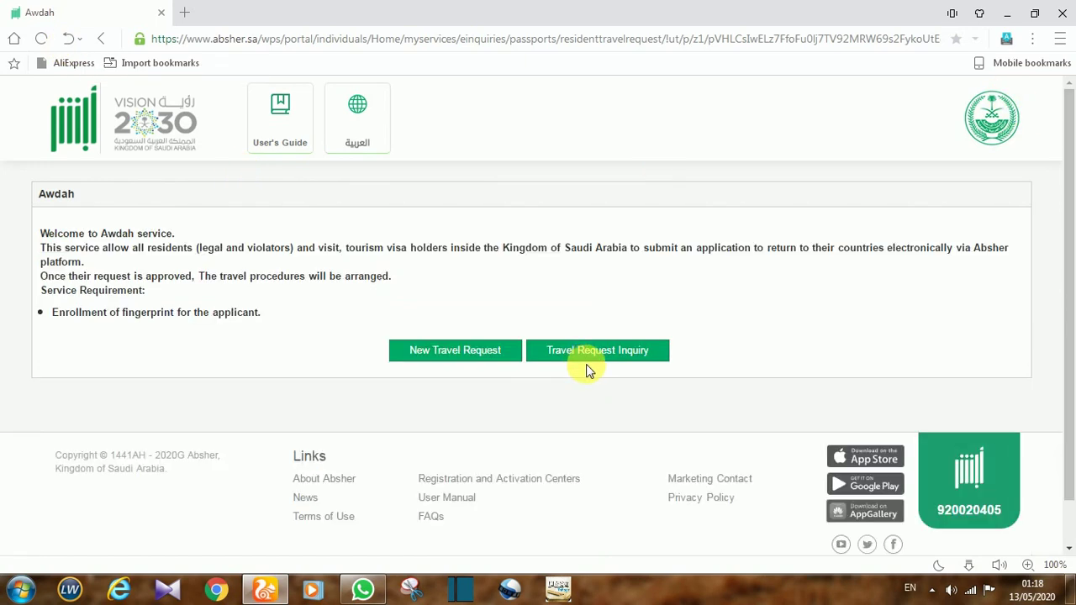
Open Travel Request Inquiry from the Awdah welcome page.
click(624, 357)
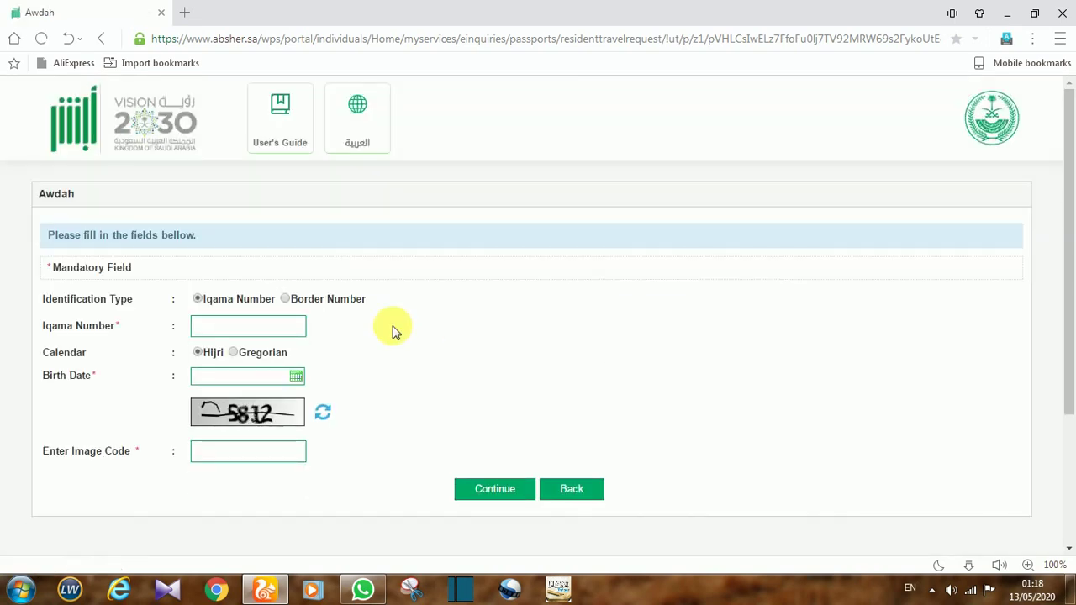
Select Border Number for the inquiry and enter the applicant's border number.
click(284, 300)
click(262, 334)
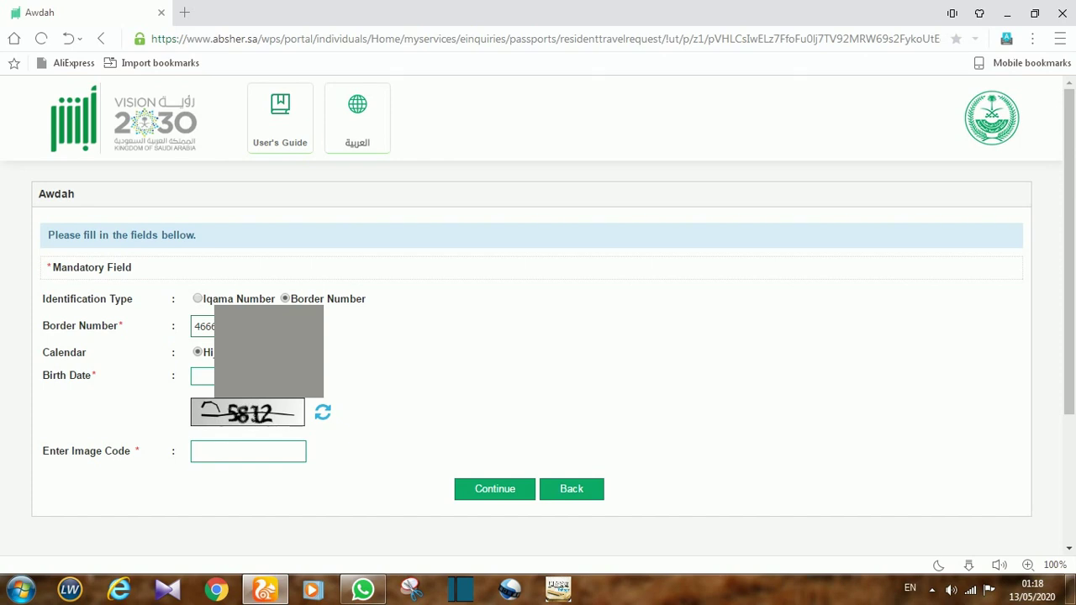
Pick 4 October 1990 as the birth date in the calendar.
click(202, 375)
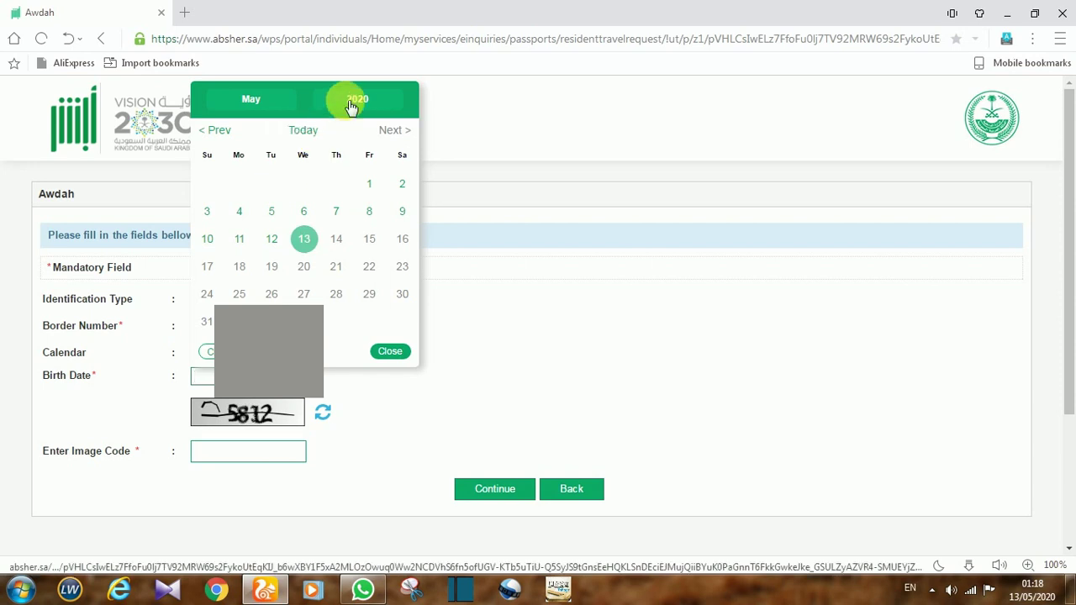
click(353, 101)
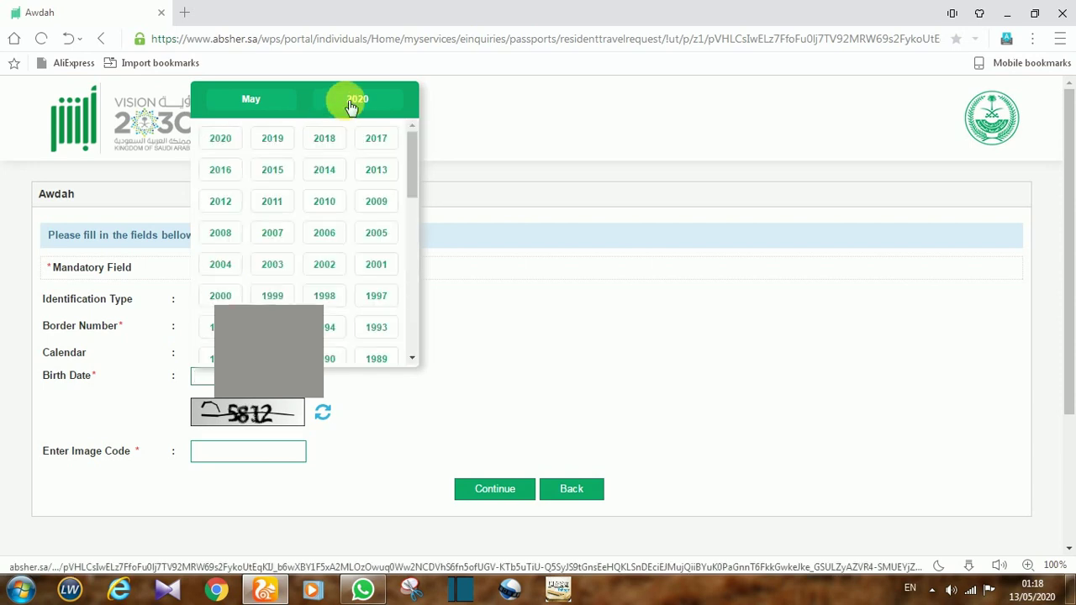
click(329, 359)
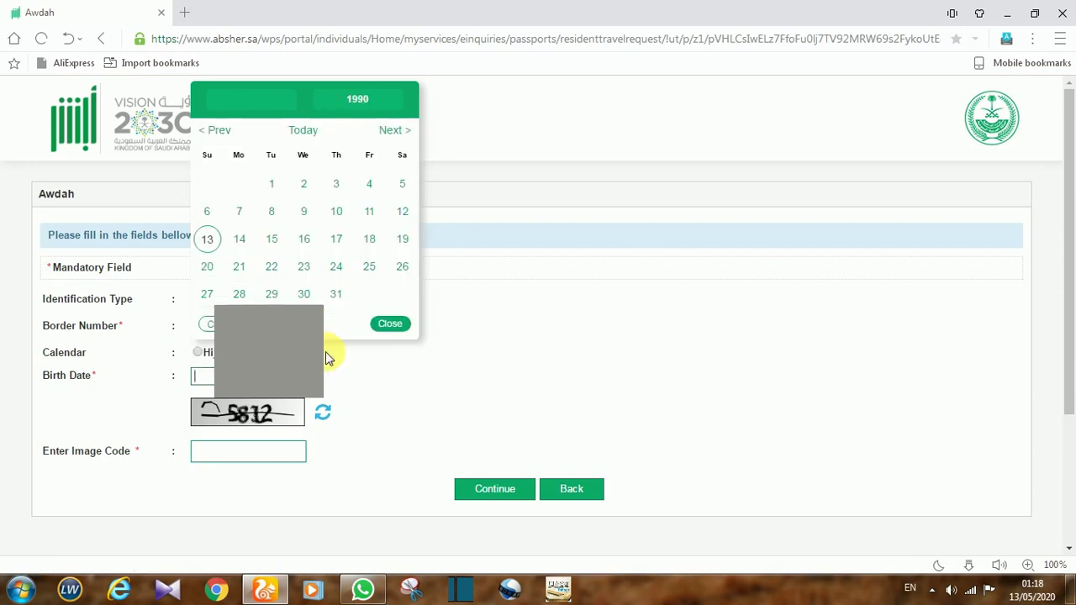
click(262, 102)
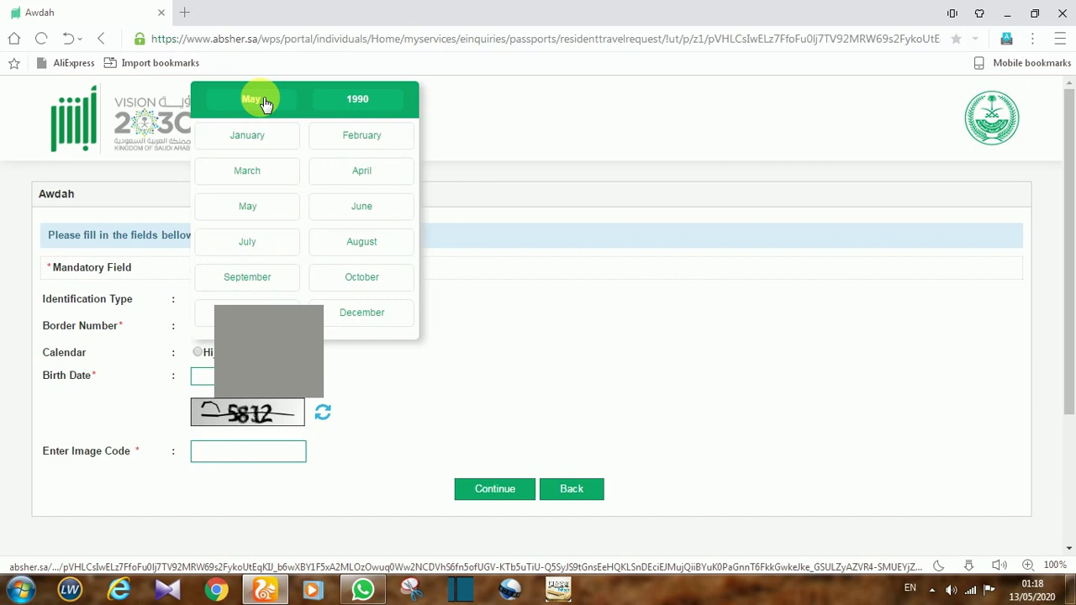
click(367, 286)
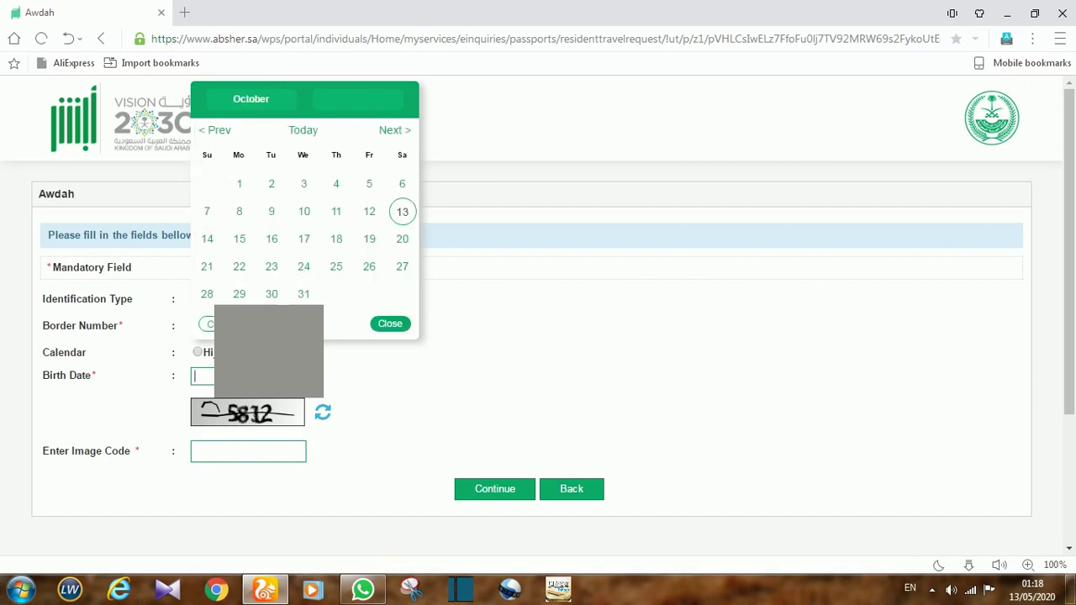
click(334, 186)
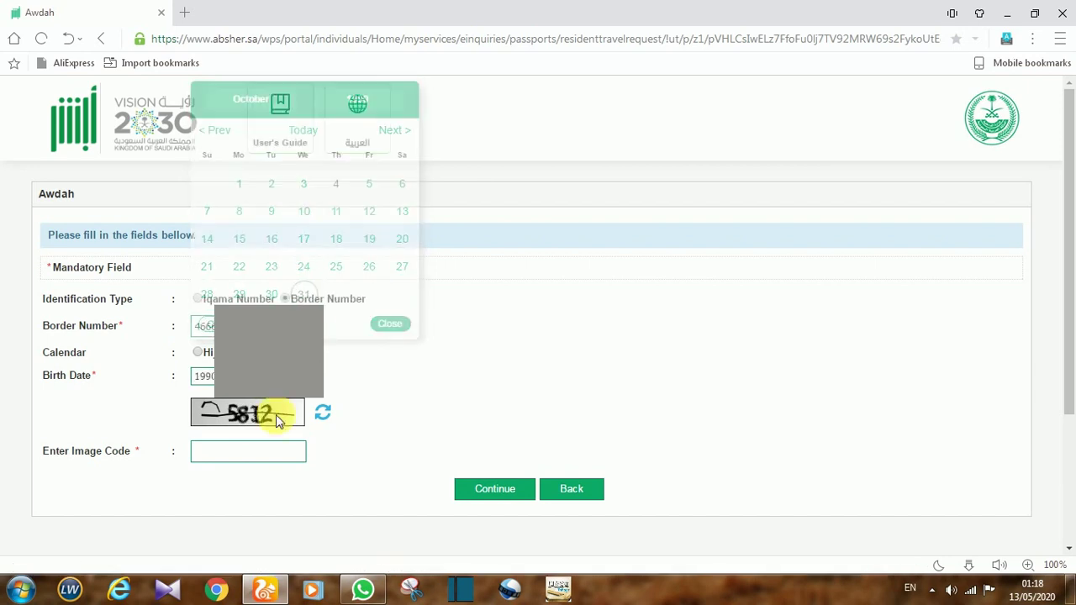
Enter the displayed image code and submit the travel request inquiry.
click(250, 454)
text(5812)
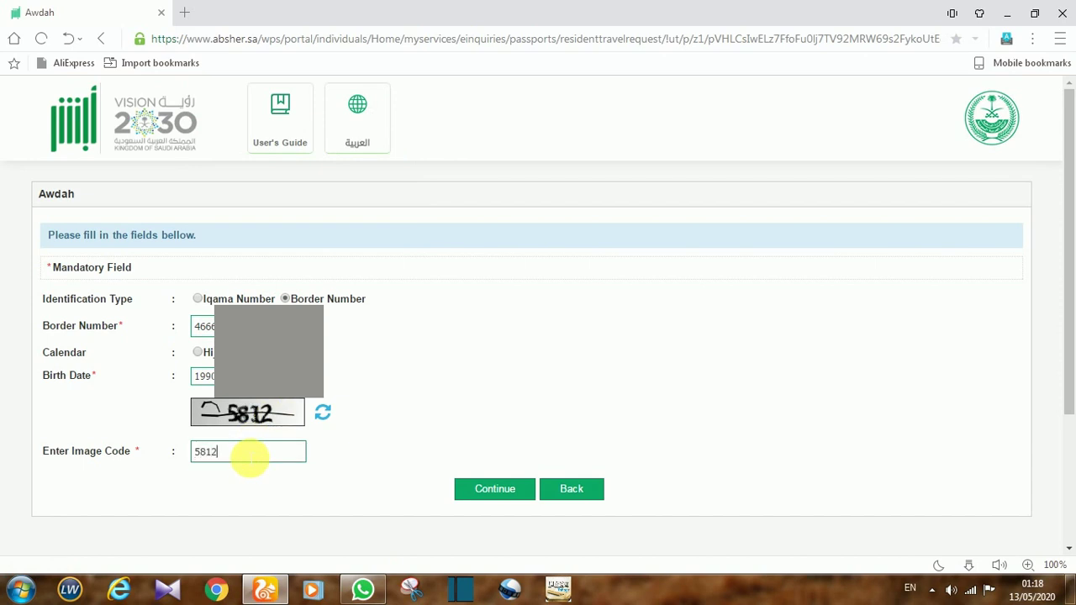
click(499, 491)
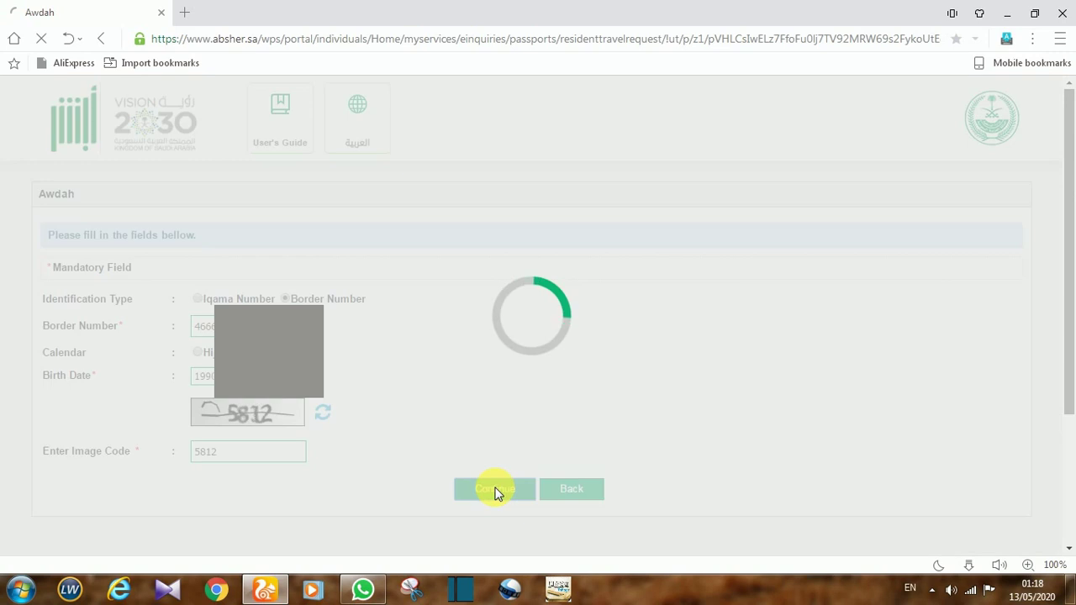